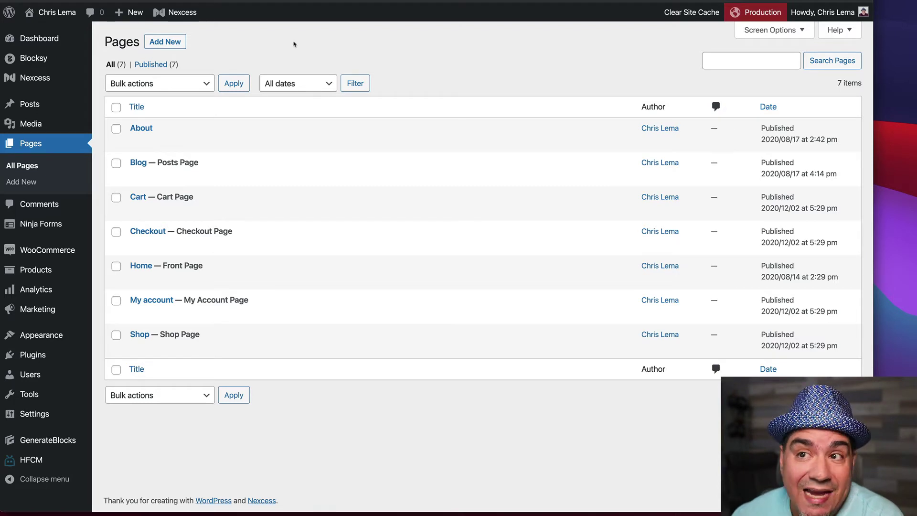
- Add a new blank page from the Pages screen
{"action": "left_click", "coordinate": [165, 42]}
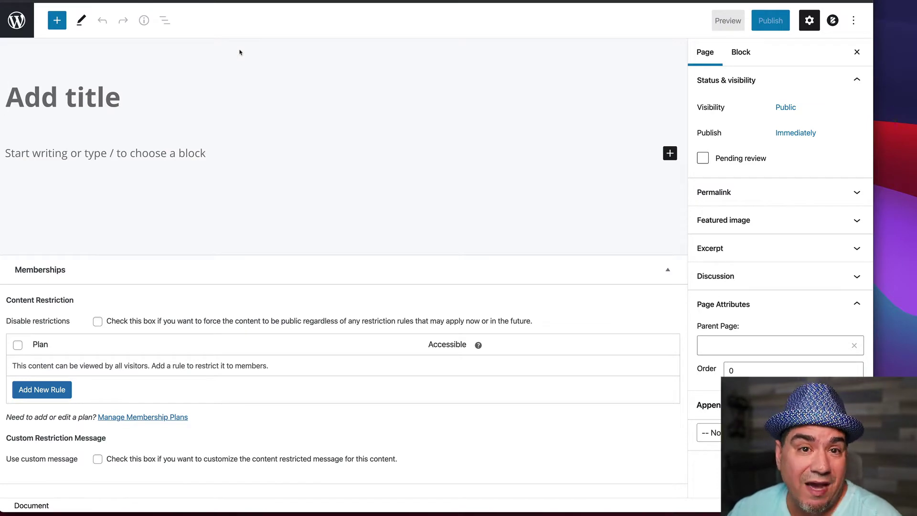
{"action": "type", "text": "Thank"}
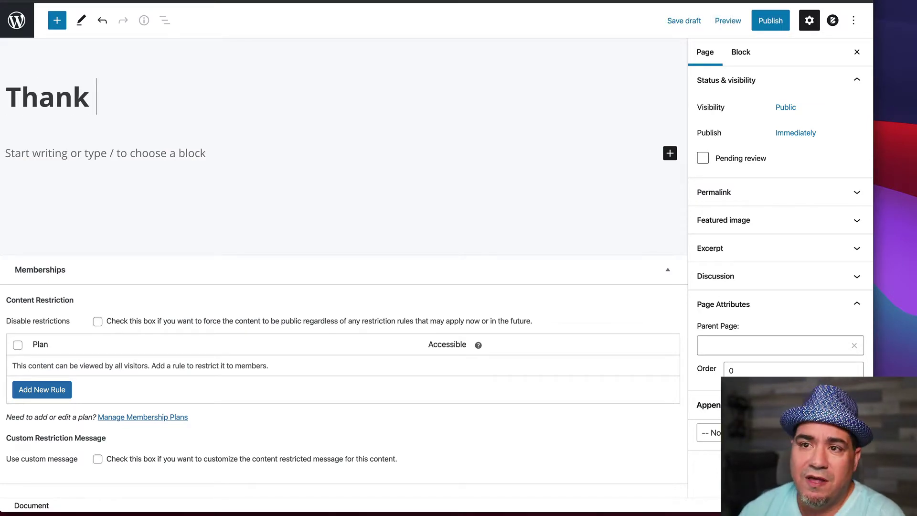
{"action": "type", "text": " You For Joining "}
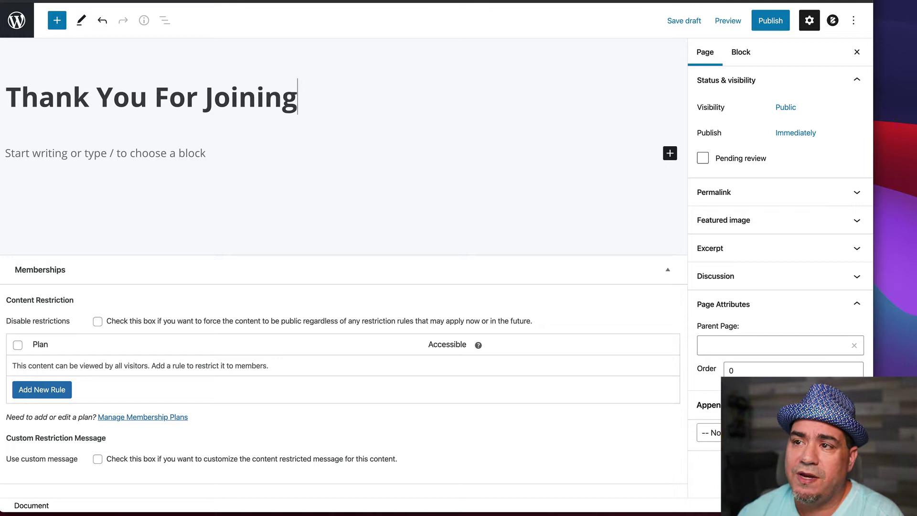
{"action": "type", "text": "the Membersh"}
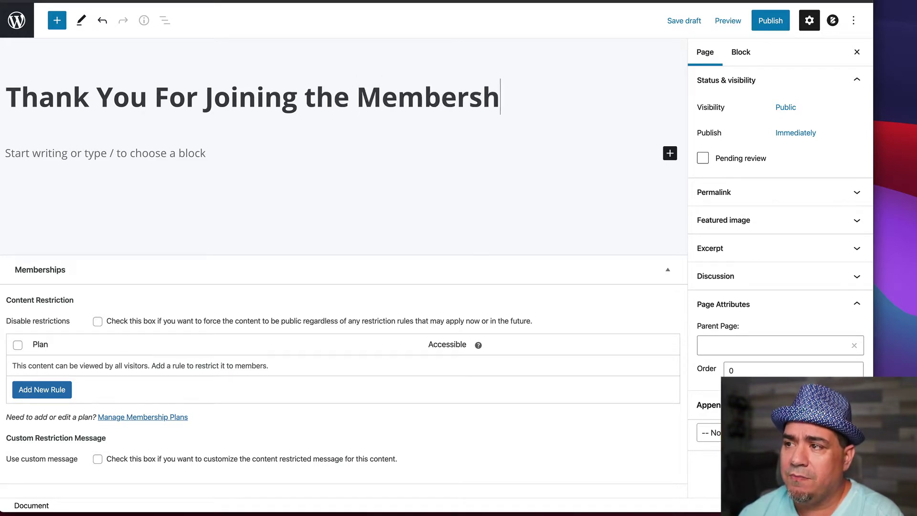
{"action": "type", "text": "ip"}
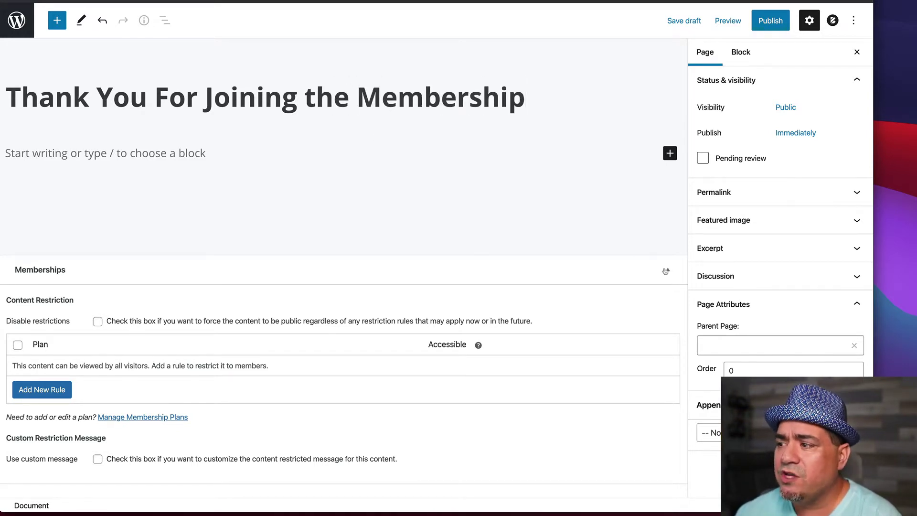
- Publish the 'Thank You For Joining the Membership' page, view it live, then return to Dashboard
{"action": "left_click", "coordinate": [671, 271]}
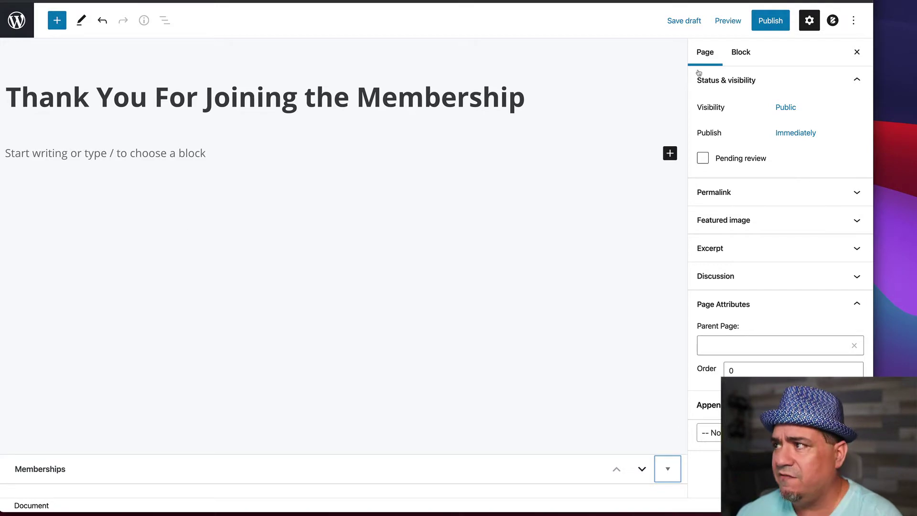
{"action": "left_click", "coordinate": [771, 22]}
{"action": "left_click", "coordinate": [755, 21]}
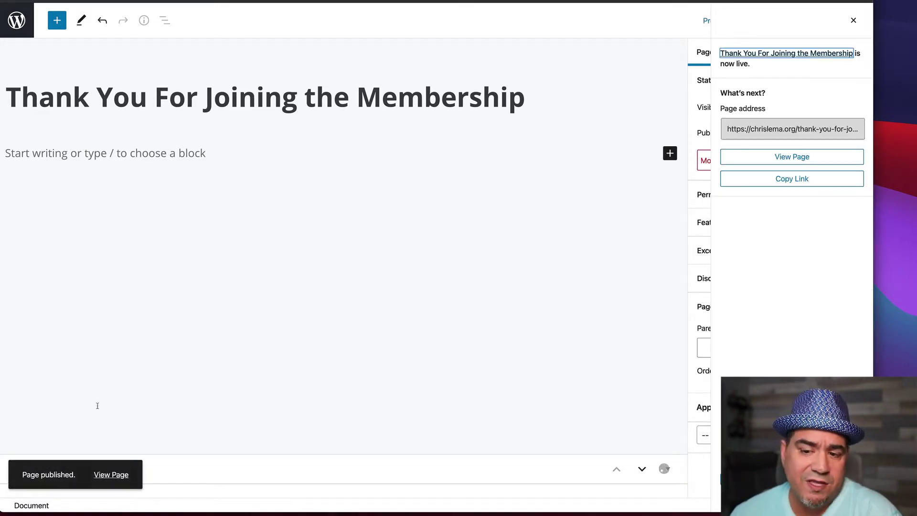
{"action": "left_click", "coordinate": [113, 474]}
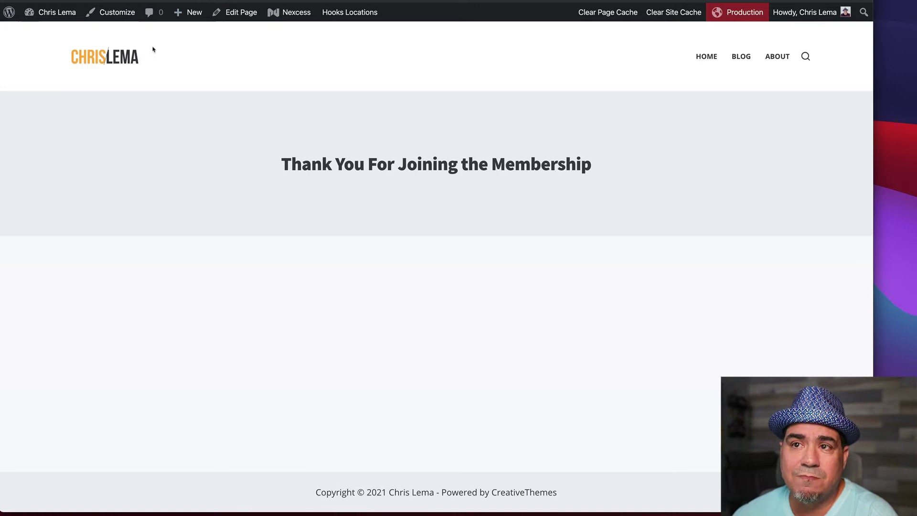
{"action": "left_click", "coordinate": [68, 20]}
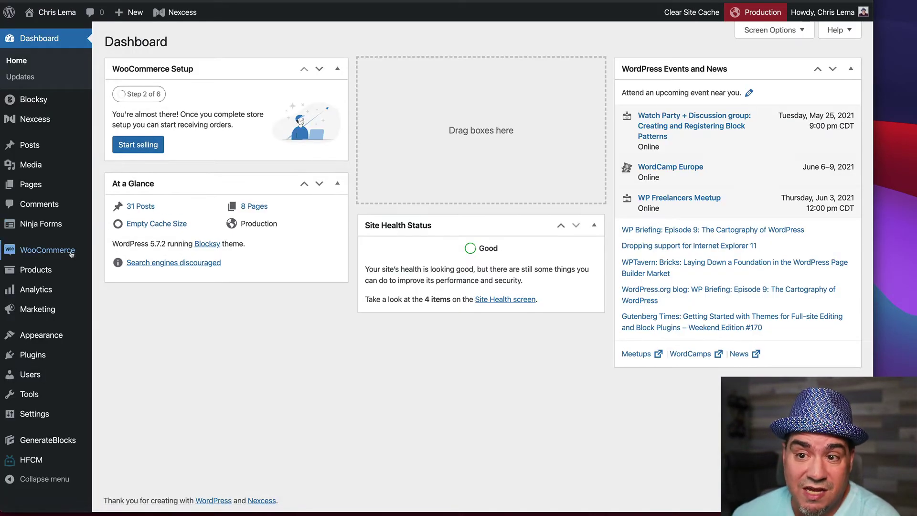
{"action": "mouse_move", "coordinate": [36, 270]}
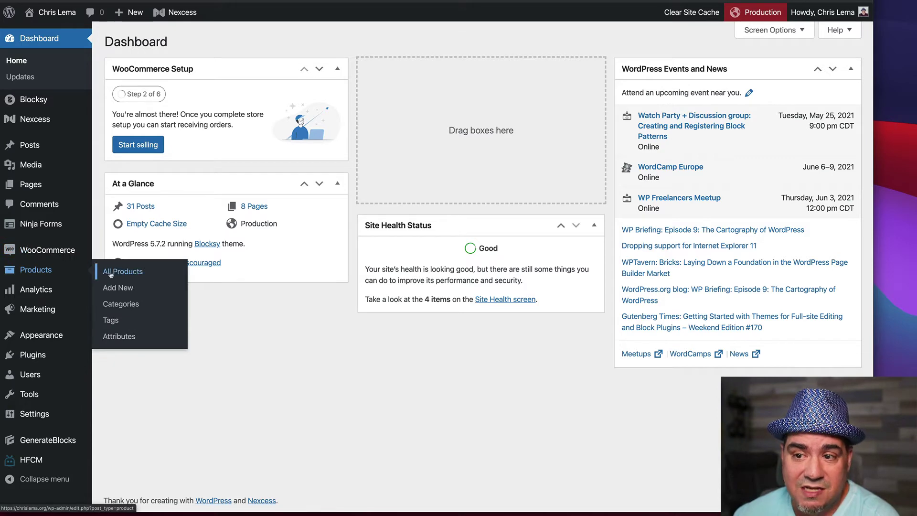
- Edit Membership Product (Monthly) from All Products and show its Advanced product data
{"action": "left_click", "coordinate": [110, 273]}
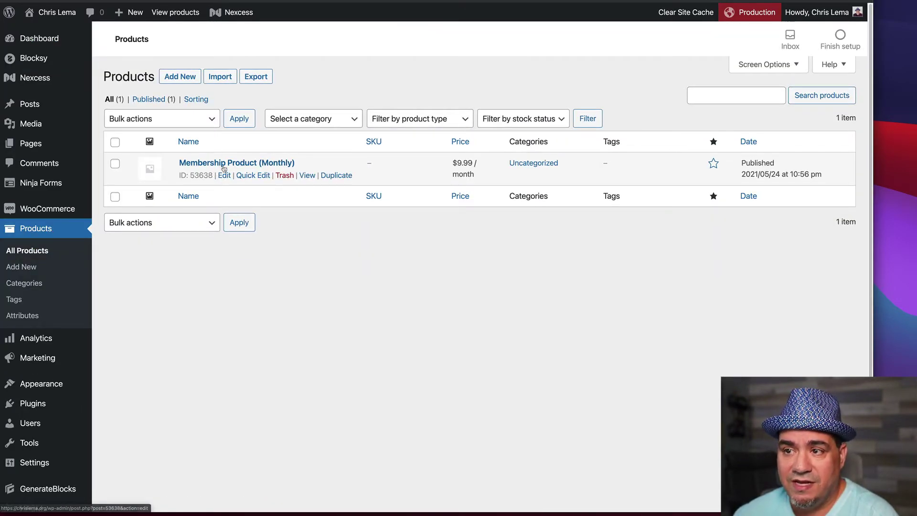
{"action": "left_click", "coordinate": [224, 165]}
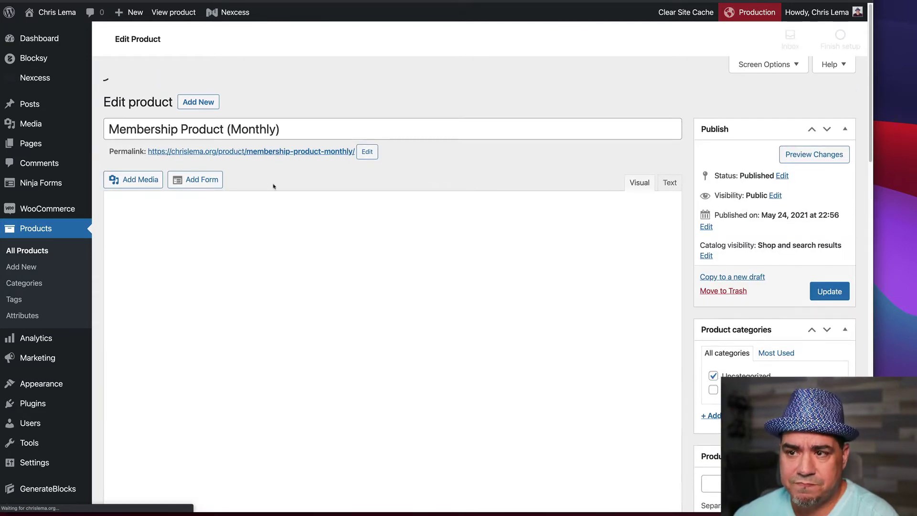
{"action": "scroll", "coordinate": [241, 297], "scroll_direction": "down", "scroll_amount": 3}
{"action": "scroll", "coordinate": [242, 297], "scroll_direction": "down", "scroll_amount": 2}
{"action": "left_click", "coordinate": [138, 289]}
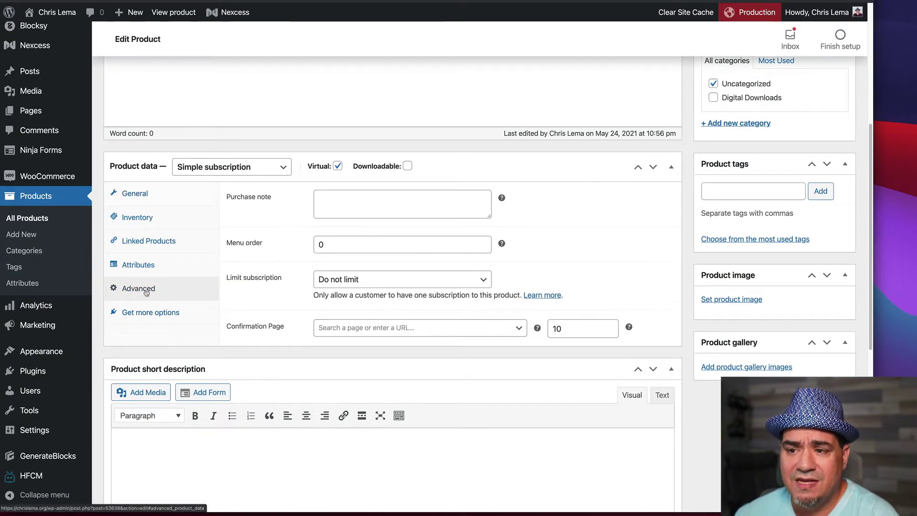
- Make 'Thank You For Joining the Membership' the confirmation page, update the product, and visit the homepage
{"action": "left_click", "coordinate": [345, 331]}
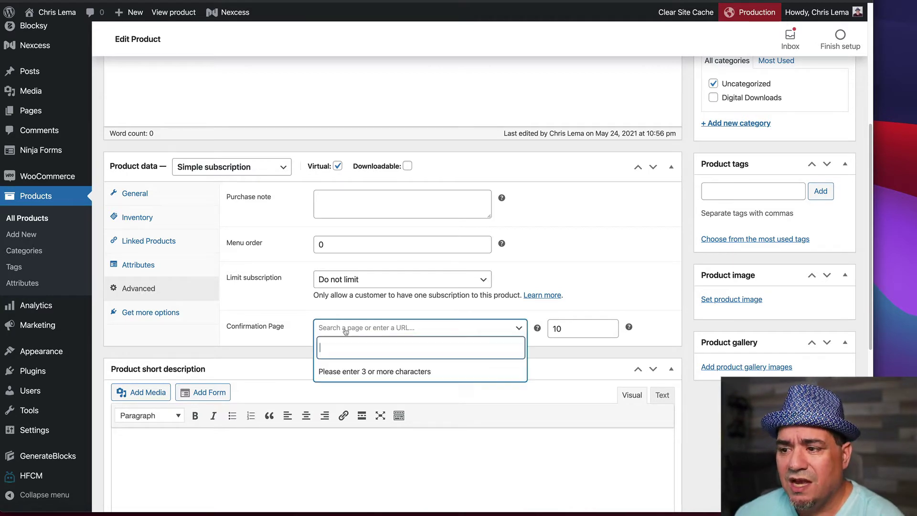
{"action": "type", "text": "thank"}
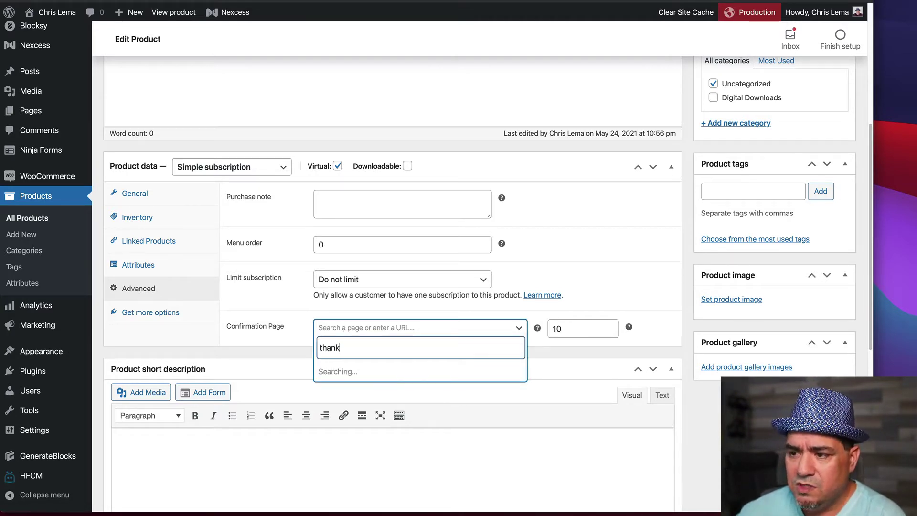
{"action": "left_click", "coordinate": [361, 371]}
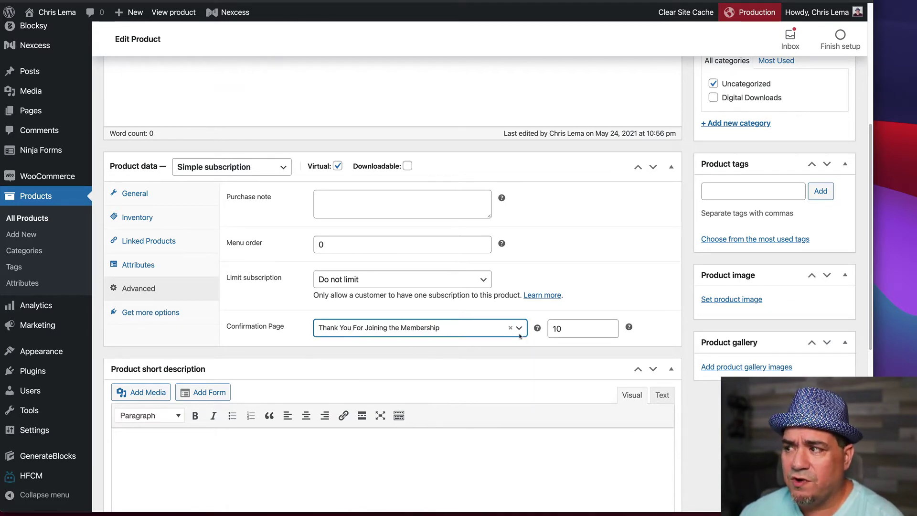
{"action": "scroll", "coordinate": [743, 236], "scroll_direction": "up", "scroll_amount": 3}
{"action": "left_click", "coordinate": [829, 244]}
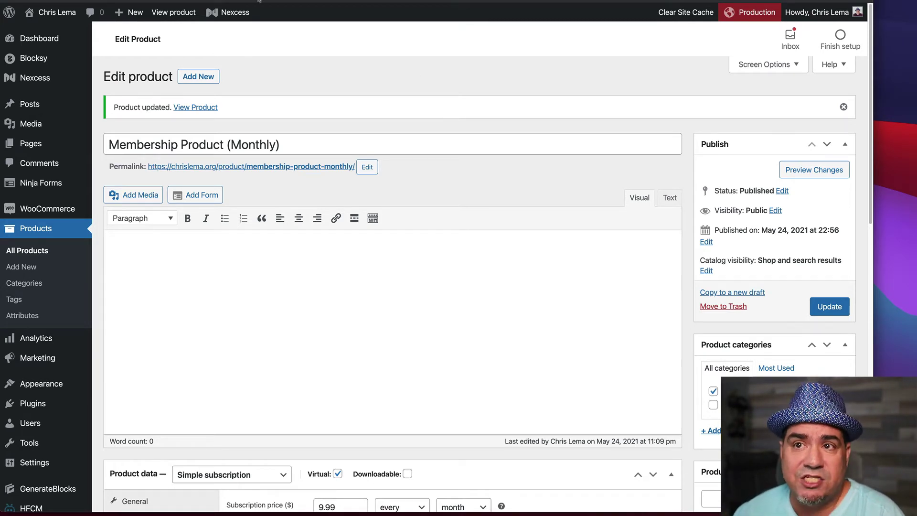
{"action": "left_click", "coordinate": [43, 34]}
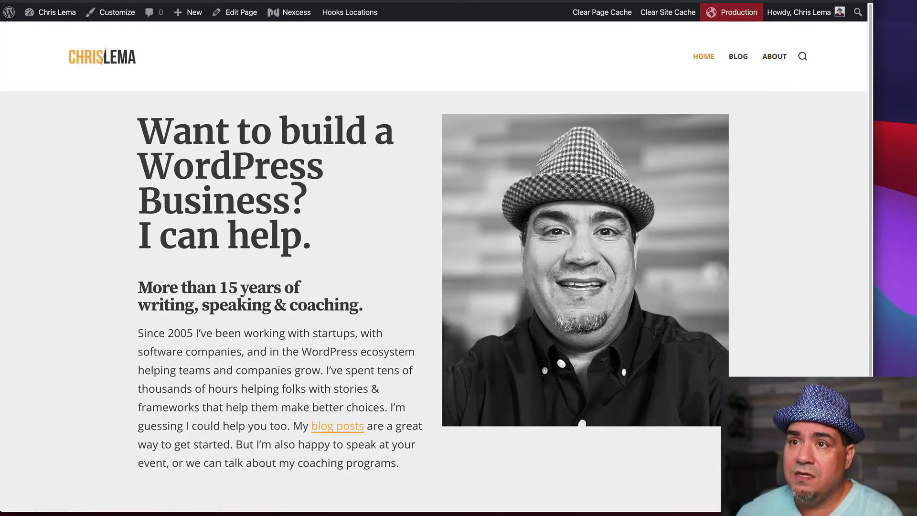
- Go to chrislema.org/my-account in the browser
{"action": "key", "text": "ctrl+l"}
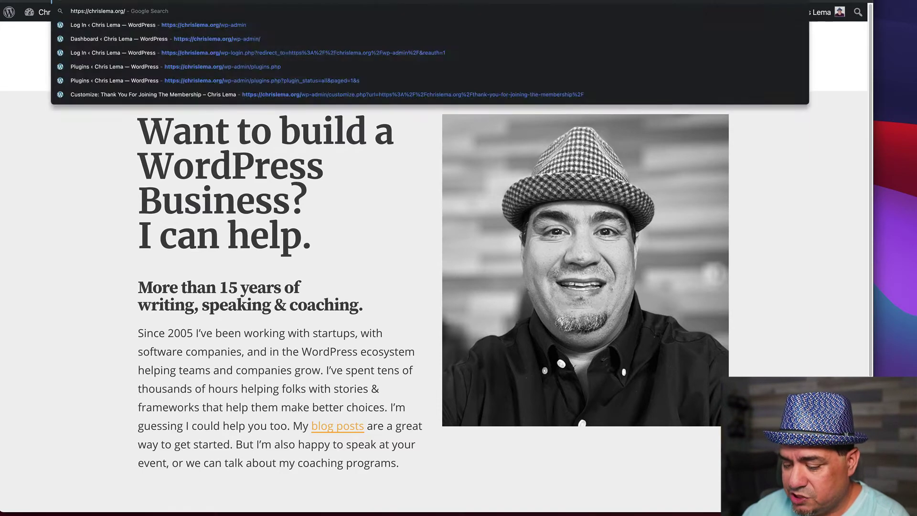
{"action": "type", "text": "my-account"}
{"action": "key", "text": "Return"}
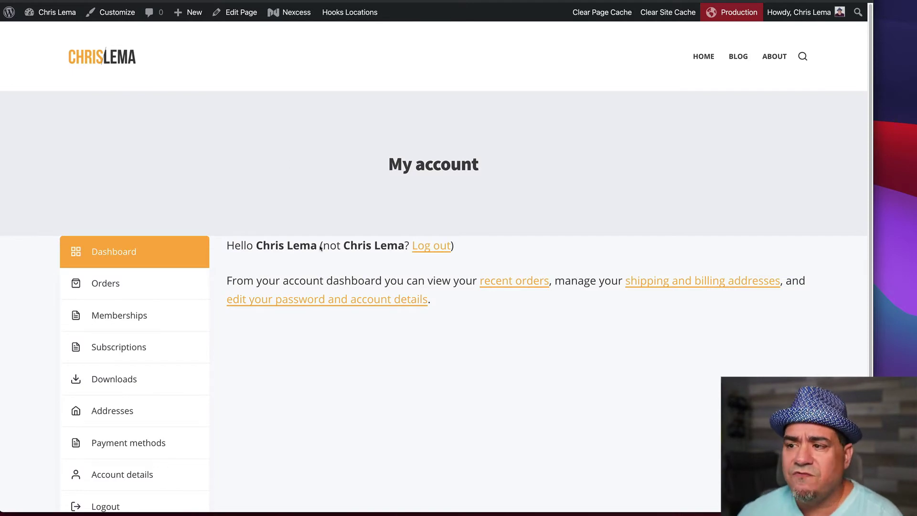
{"action": "scroll", "coordinate": [316, 319], "scroll_direction": "down", "scroll_amount": 3}
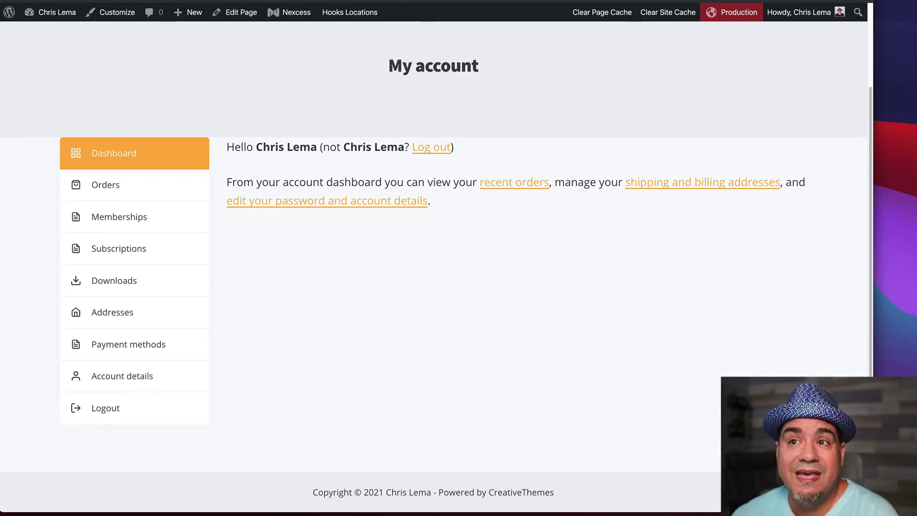
- Load chrislema.org/thank to see the thank-you page live
{"action": "key", "text": "super+l"}
{"action": "type", "text": "thank"}
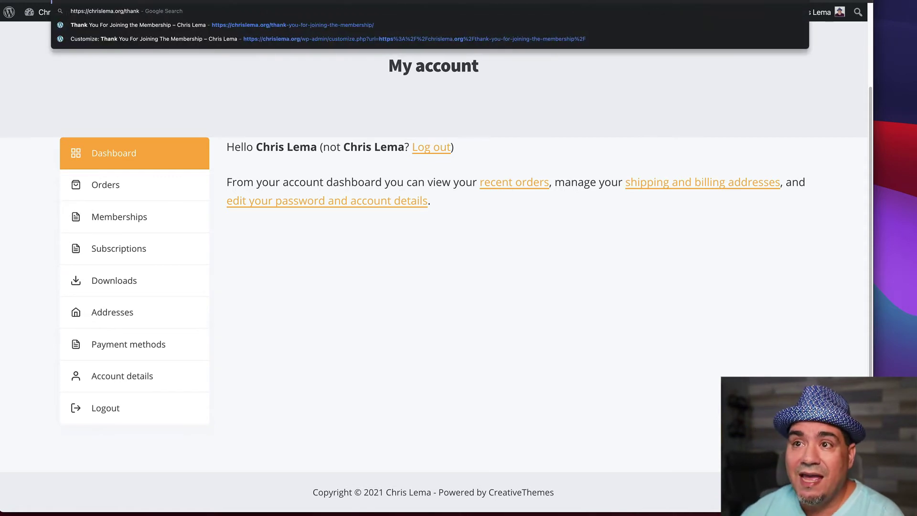
{"action": "key", "text": "Return"}
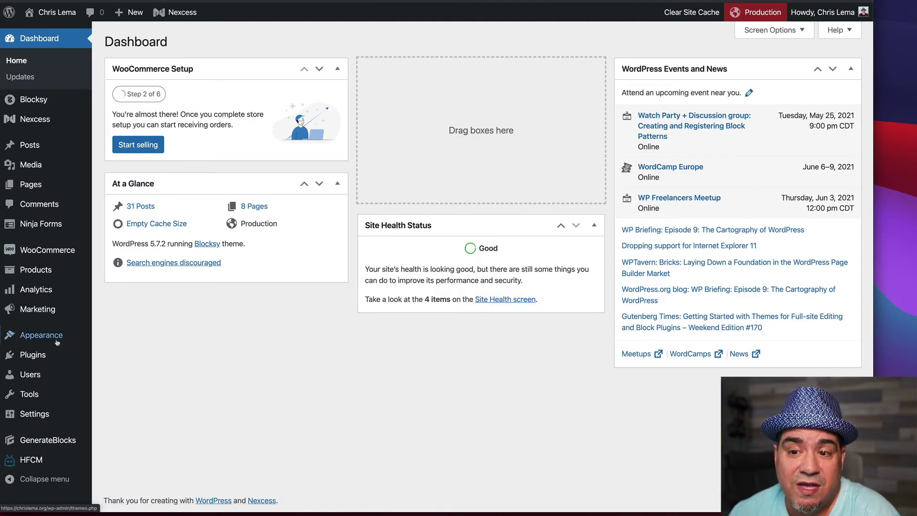
- Open WooCommerce Settings on the Emails tab
{"action": "mouse_move", "coordinate": [47, 250]}
{"action": "left_click", "coordinate": [118, 366]}
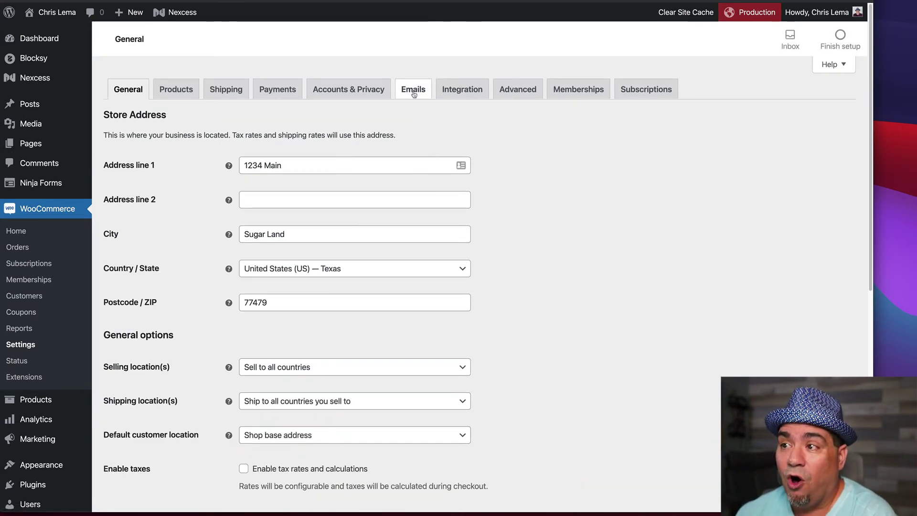
{"action": "left_click", "coordinate": [414, 90]}
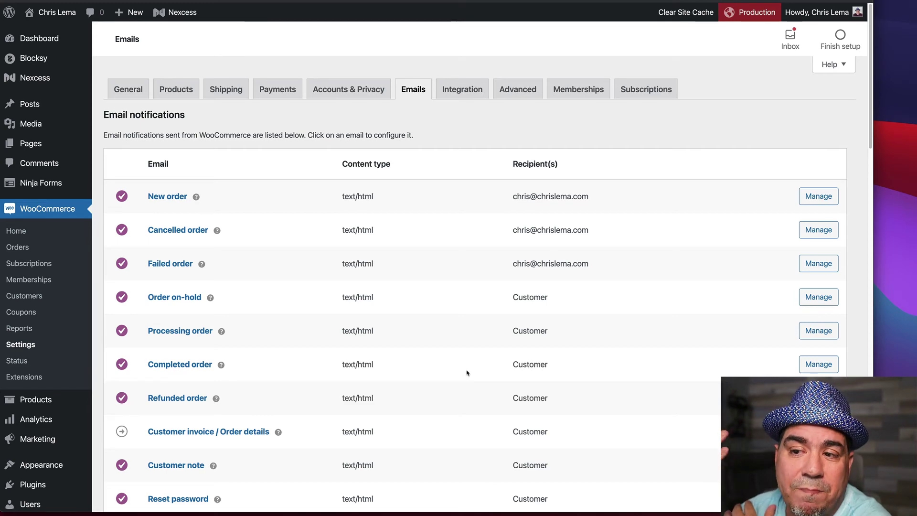
{"action": "scroll", "coordinate": [467, 372], "scroll_direction": "down", "scroll_amount": 2}
{"action": "scroll", "coordinate": [466, 373], "scroll_direction": "down", "scroll_amount": 3}
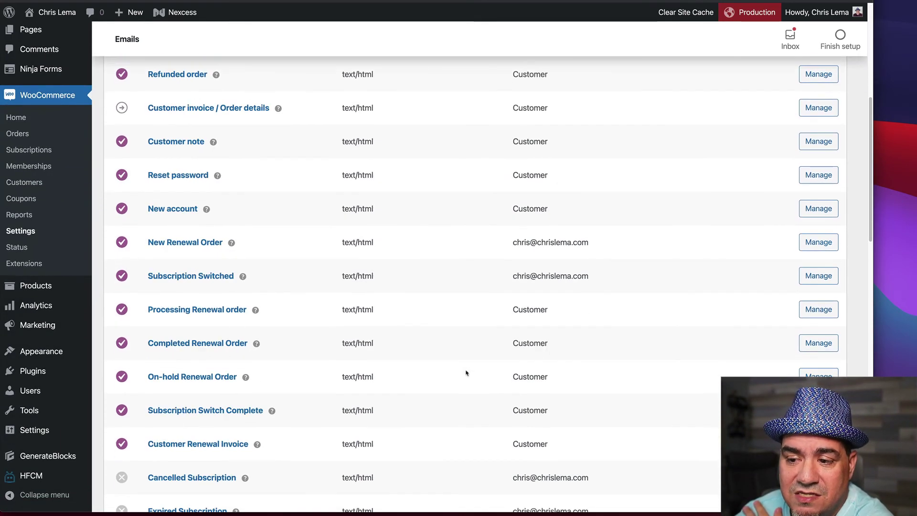
{"action": "scroll", "coordinate": [452, 390], "scroll_direction": "down", "scroll_amount": 1}
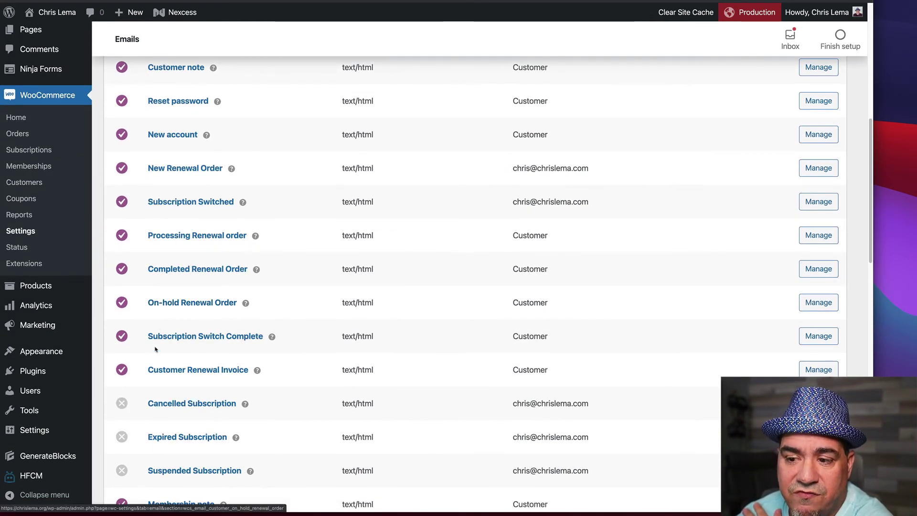
{"action": "scroll", "coordinate": [185, 469], "scroll_direction": "down", "scroll_amount": 1}
{"action": "scroll", "coordinate": [185, 470], "scroll_direction": "down", "scroll_amount": 2}
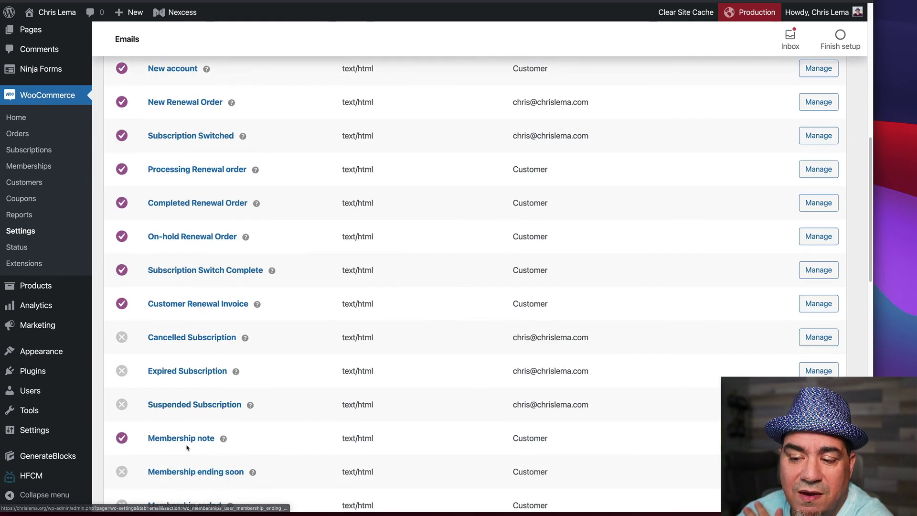
{"action": "scroll", "coordinate": [287, 459], "scroll_direction": "down", "scroll_amount": 1}
{"action": "scroll", "coordinate": [300, 436], "scroll_direction": "down", "scroll_amount": 2}
{"action": "scroll", "coordinate": [300, 436], "scroll_direction": "down", "scroll_amount": 1}
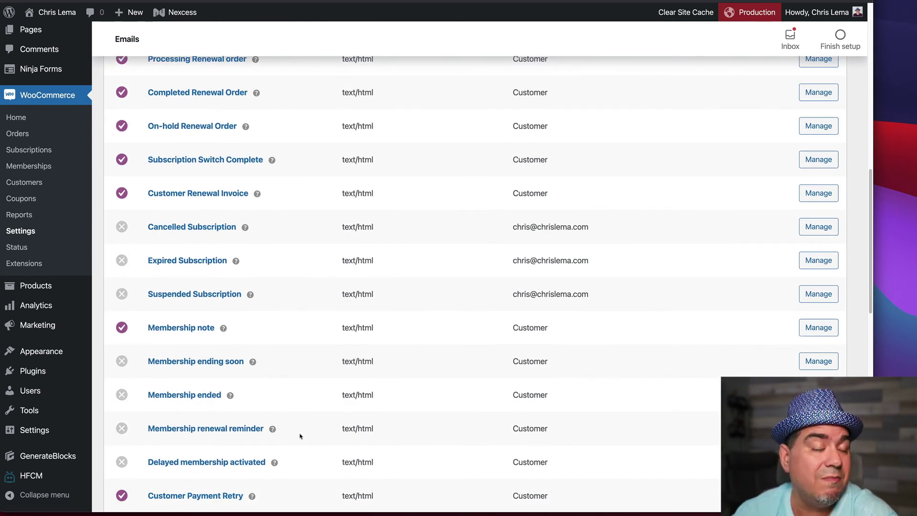